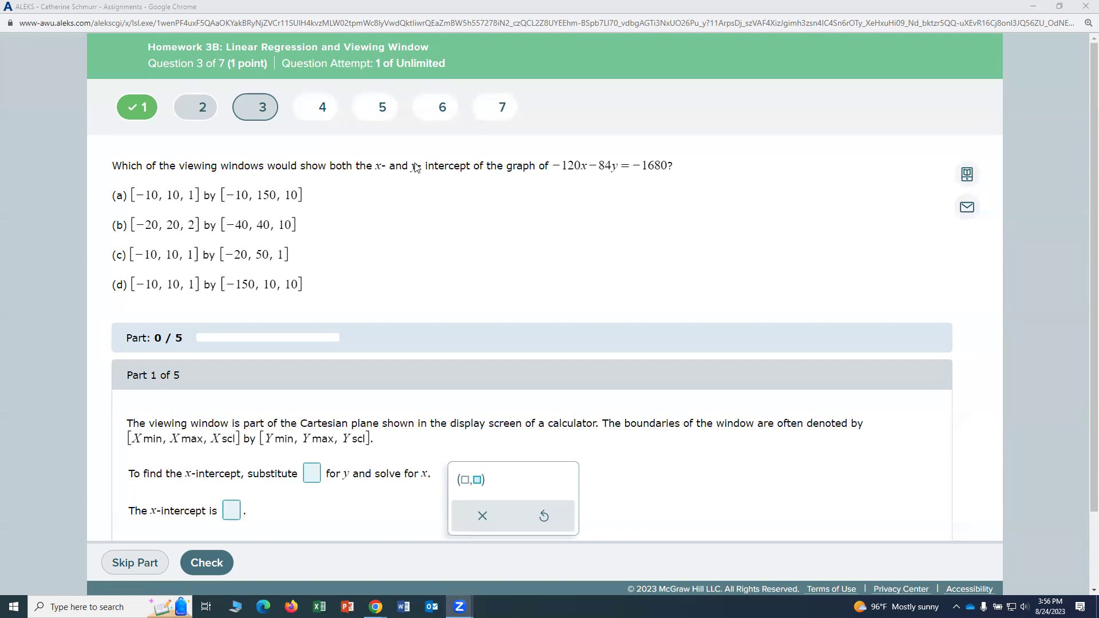
# - Underline the x- and y-intercept wording and enter 0 as the value substituted for y
pyautogui.moveTo(376, 177); pyautogui.dragTo(468, 177)
pyautogui.scroll(-1, 381, 454)
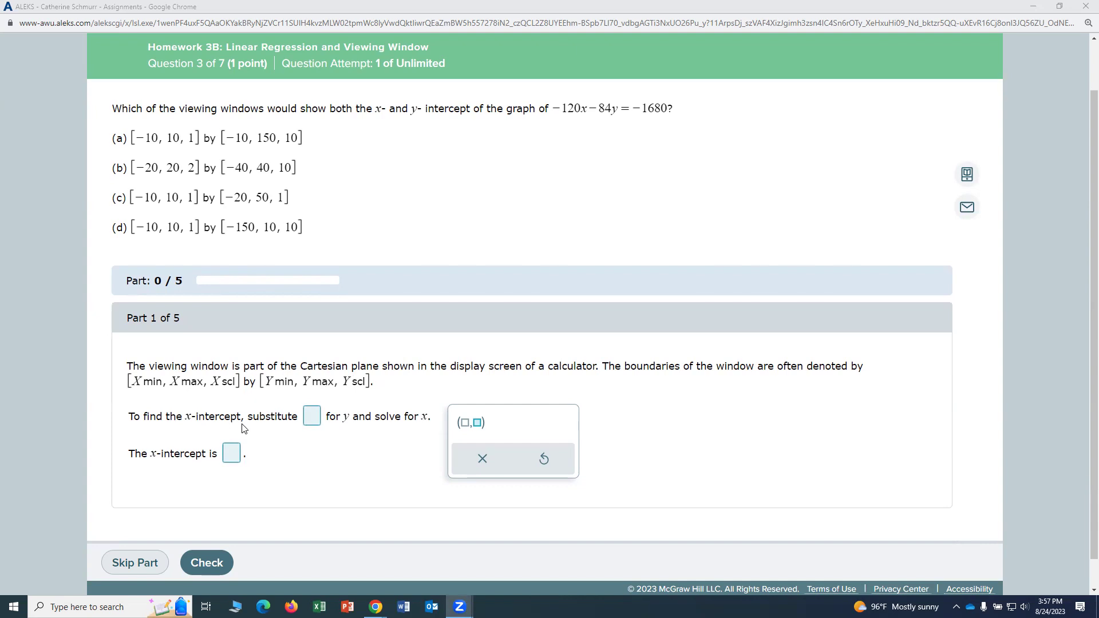
pyautogui.click(311, 424)
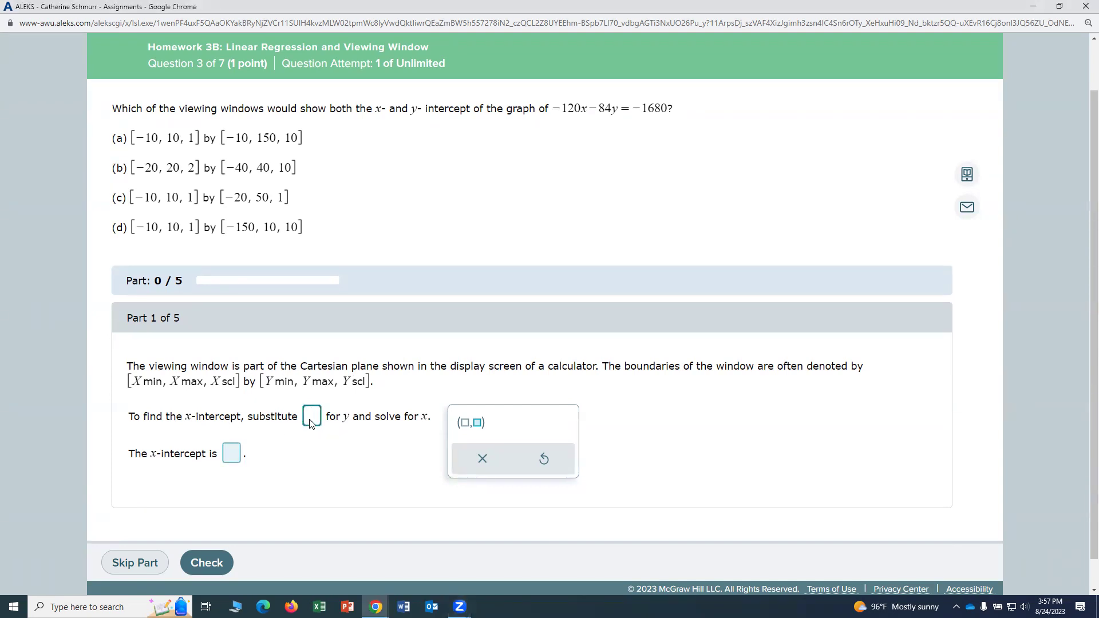
pyautogui.write('0')
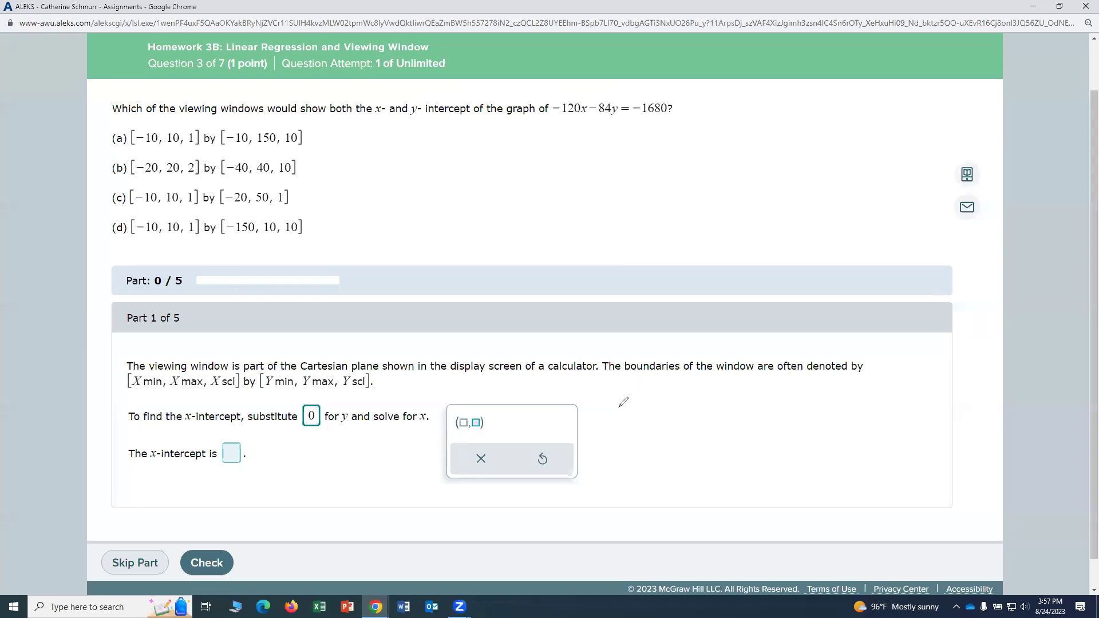
# - Handwrite −120x = −1680 beside the problem
pyautogui.moveTo(619, 407)
pyautogui.mouseDown()
pyautogui.moveTo(643, 402)
pyautogui.moveTo(658, 415)
pyautogui.moveTo(665, 400)
pyautogui.moveTo(689, 416)
pyautogui.mouseUp()
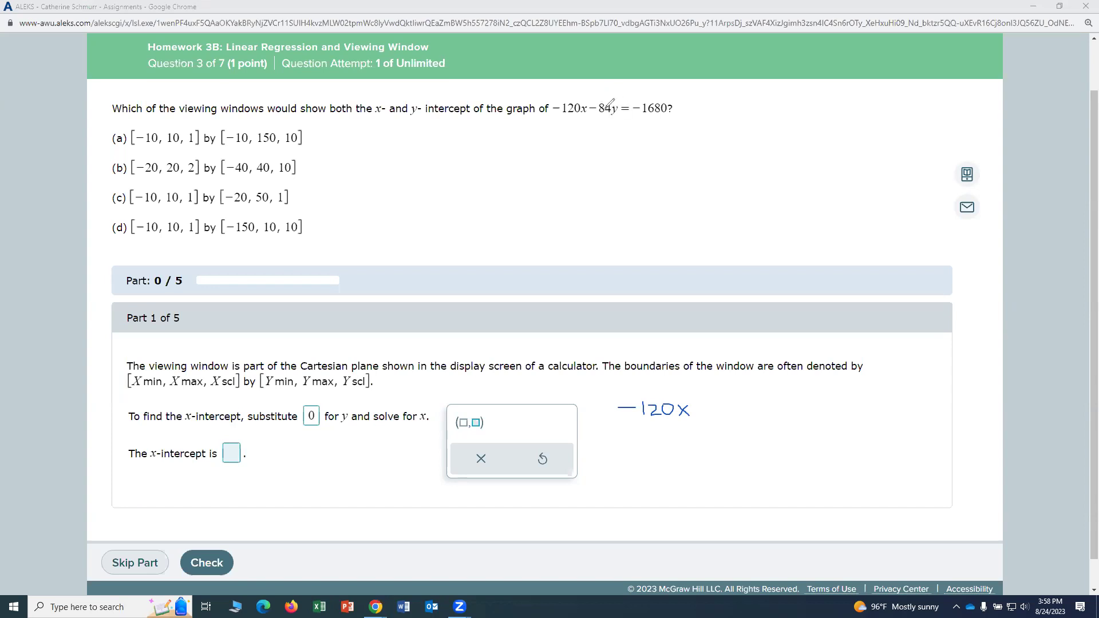
pyautogui.click(699, 404)
pyautogui.moveTo(700, 412)
pyautogui.mouseDown()
pyautogui.moveTo(731, 408)
pyautogui.moveTo(740, 420)
pyautogui.moveTo(771, 413)
pyautogui.moveTo(773, 399)
pyautogui.mouseUp()
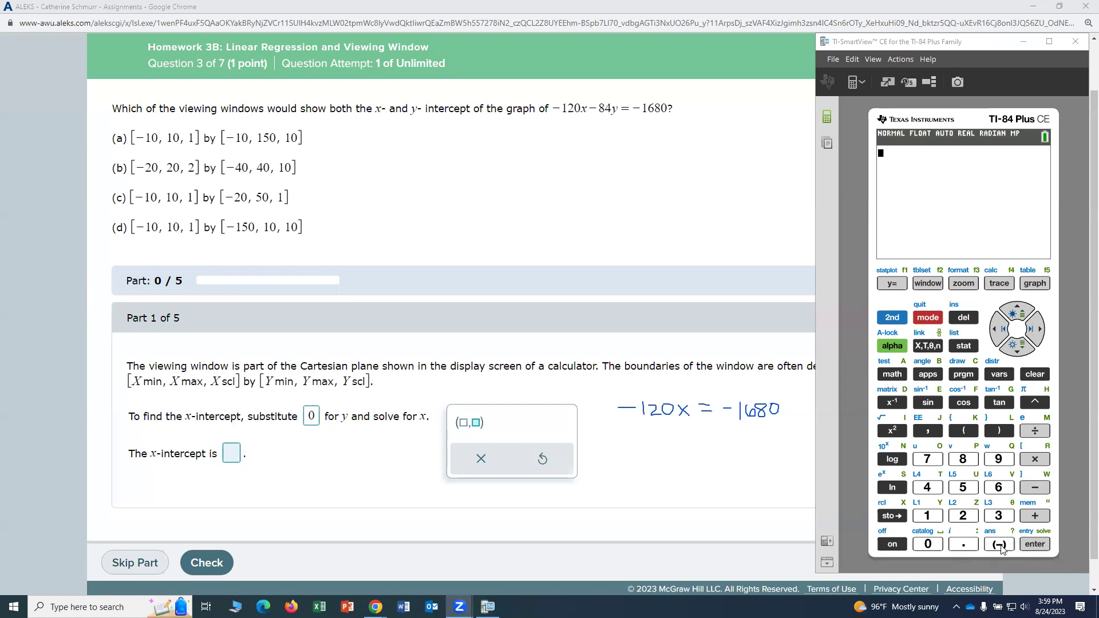
# - Compute −1680 ÷ −120 = 14 on the TI-84 emulator, then return to ALEKS
pyautogui.click(999, 544)
pyautogui.click(927, 516)
pyautogui.click(998, 487)
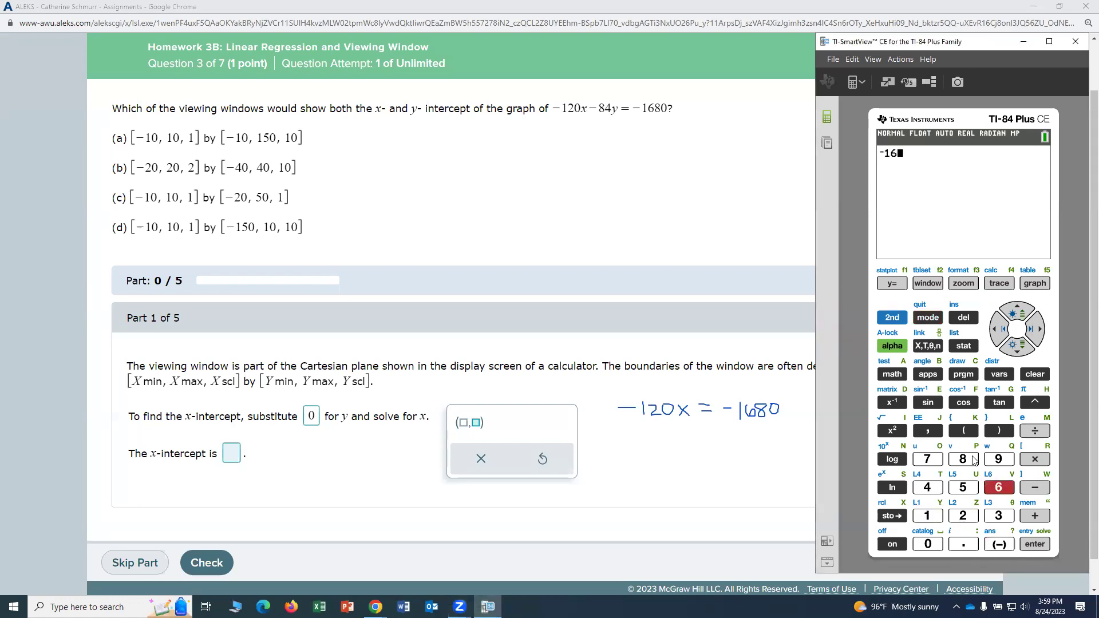
pyautogui.click(973, 461)
pyautogui.click(927, 545)
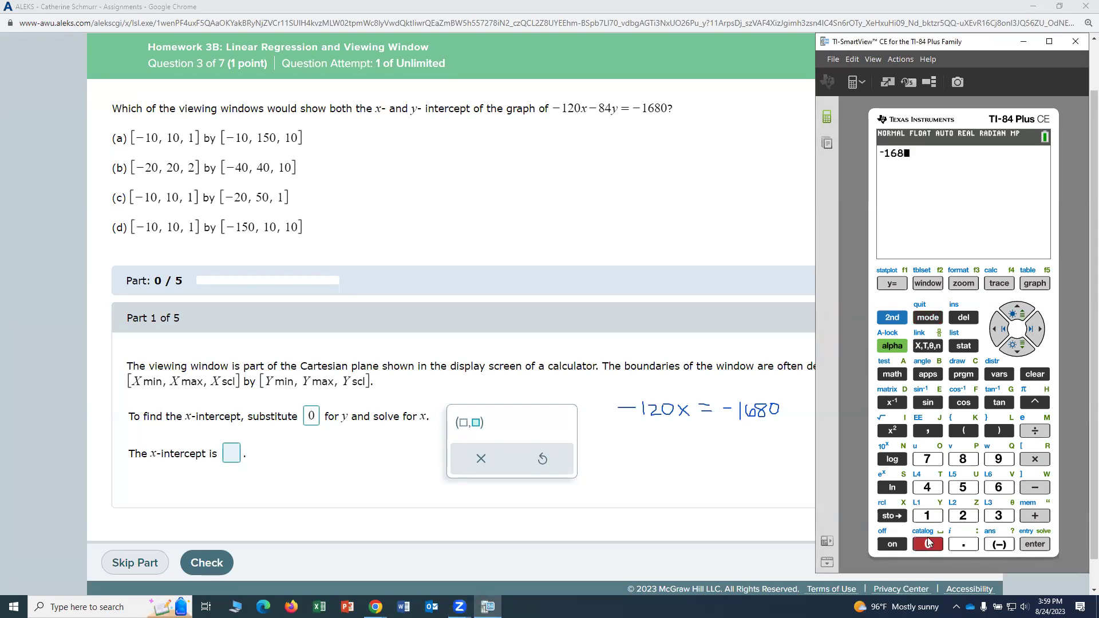
pyautogui.click(1039, 434)
pyautogui.click(999, 545)
pyautogui.click(927, 516)
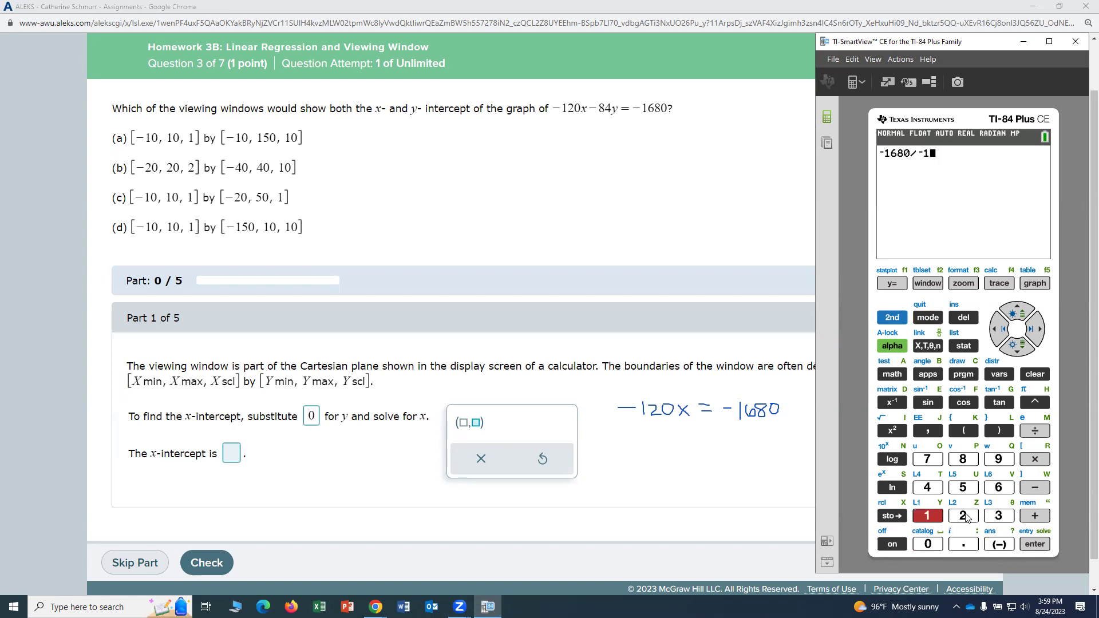
pyautogui.click(964, 516)
pyautogui.click(927, 544)
pyautogui.click(1030, 545)
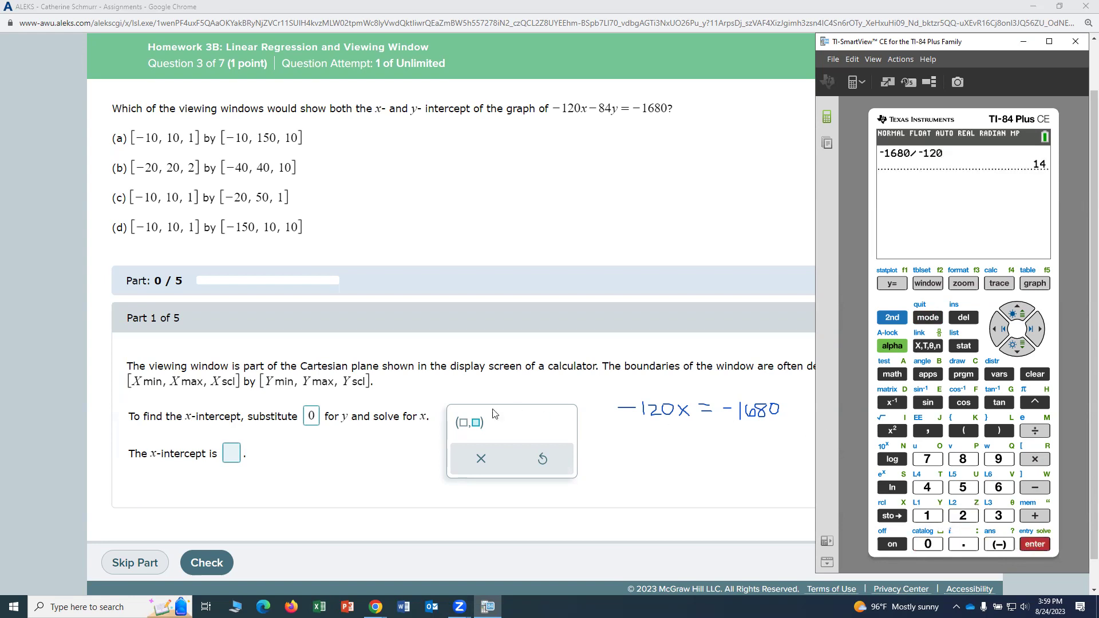
pyautogui.click(231, 461)
# - Enter the x-intercept as the ordered pair (14, 0) and check it
pyautogui.click(468, 423)
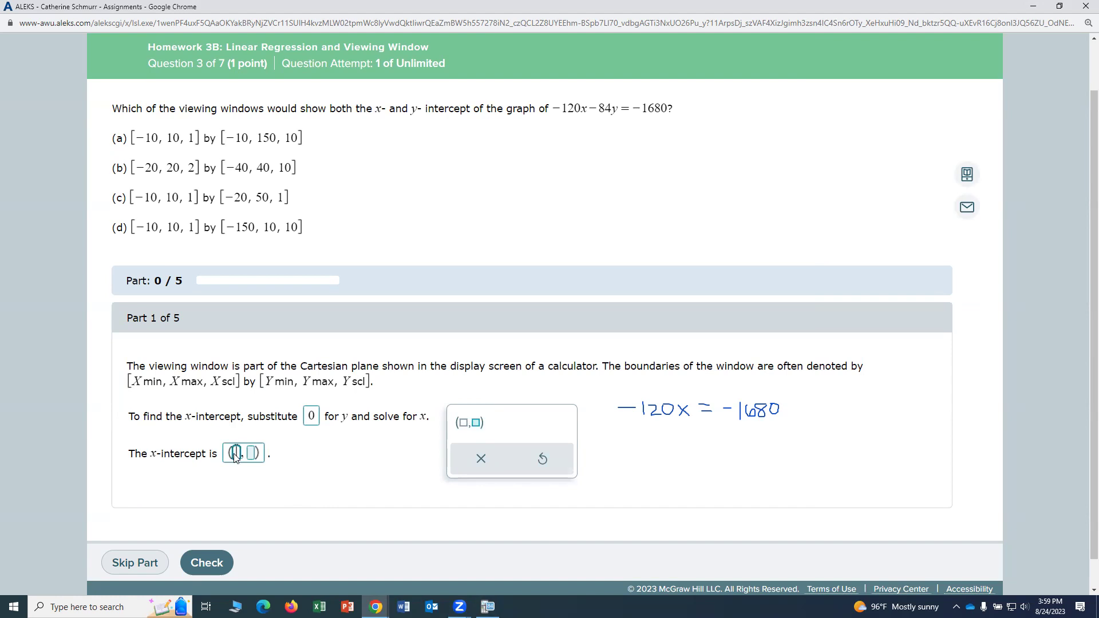
pyautogui.write('14, 0)')
pyautogui.click(258, 454)
pyautogui.write('0')
pyautogui.click(227, 555)
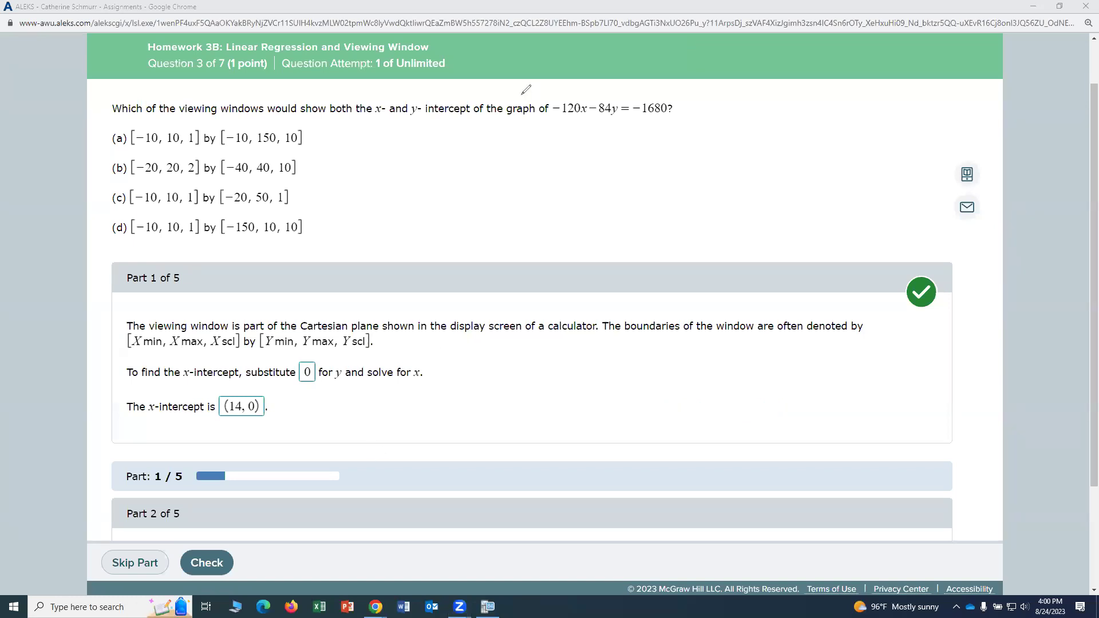
# - Choose Xmin 'less than' 14 and Xmax 'greater than' 14, then check Part 2
pyautogui.scroll(-2, 555, 432)
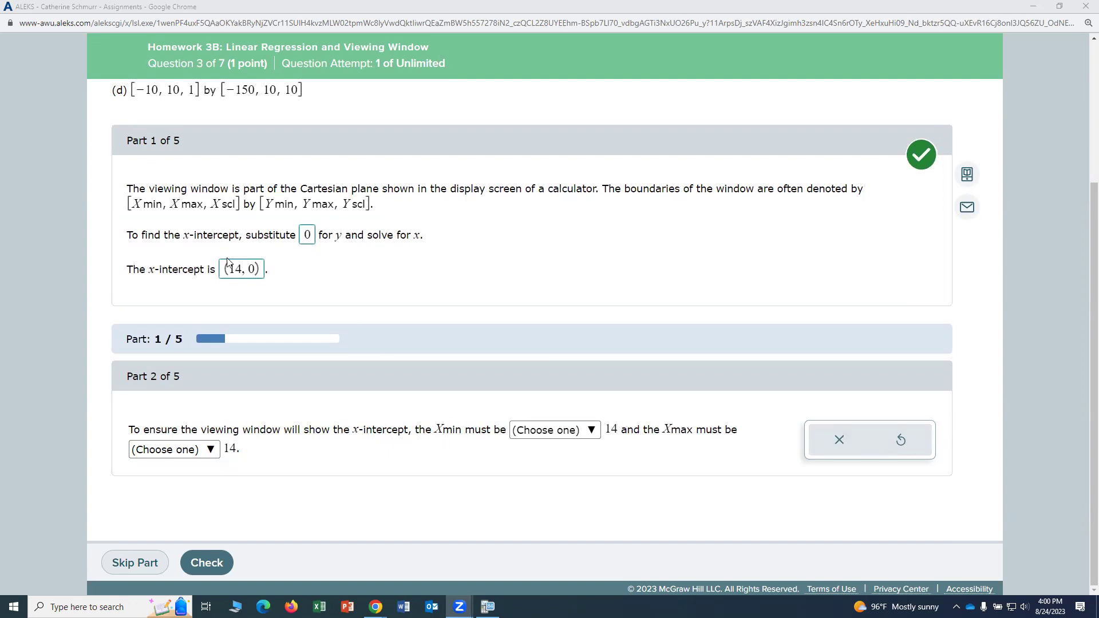
pyautogui.click(585, 436)
pyautogui.click(576, 458)
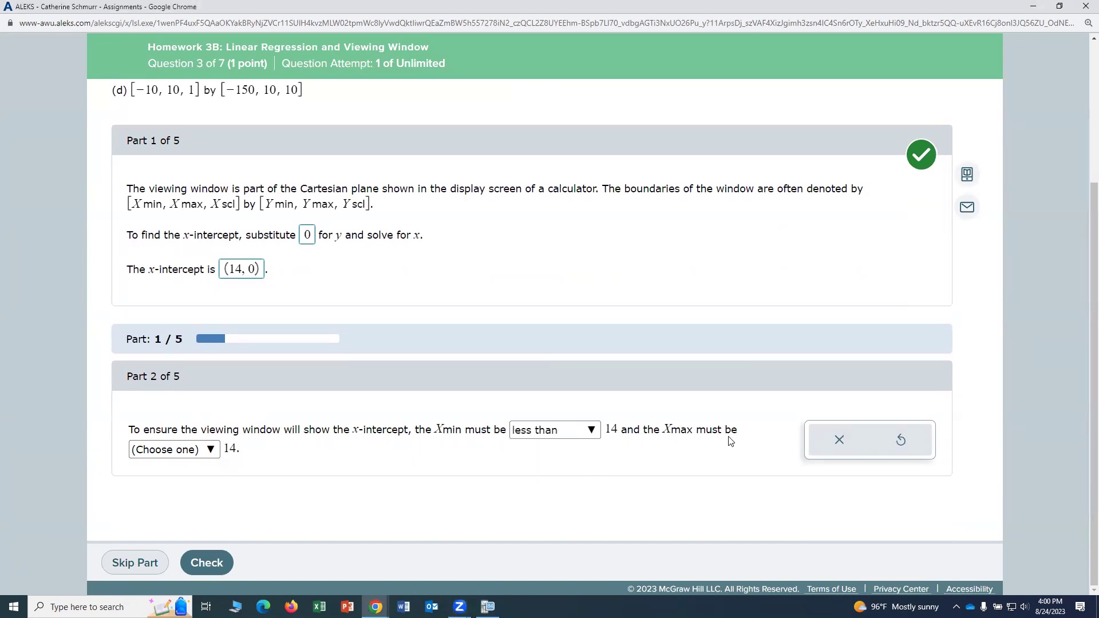
pyautogui.click(210, 450)
pyautogui.click(203, 492)
pyautogui.click(217, 565)
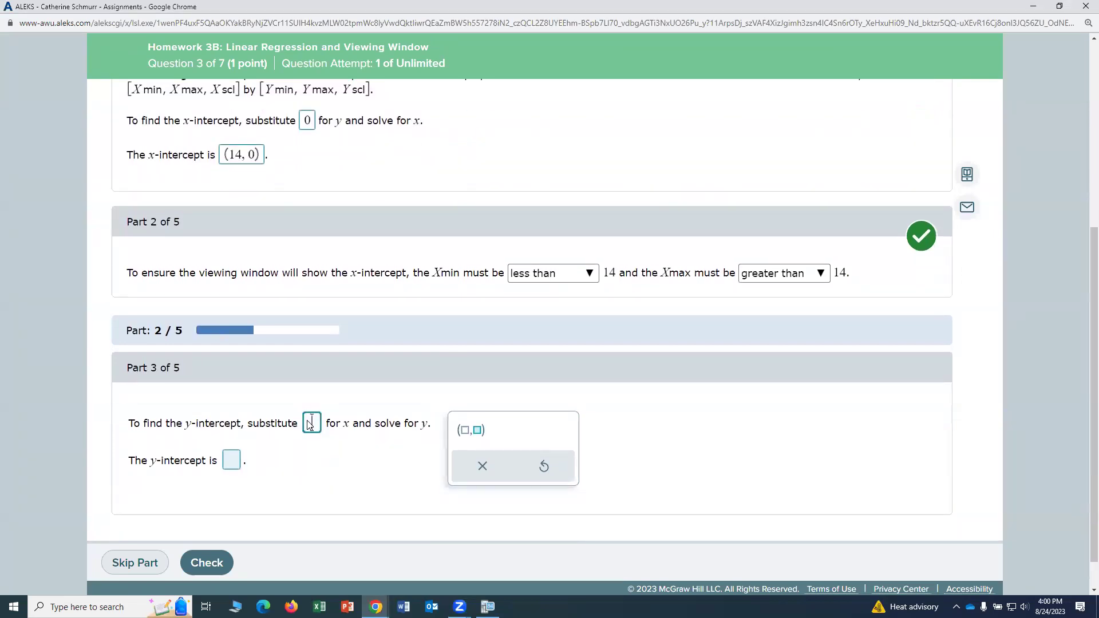
# - Handwrite −84y = −1680 beside the question to set up the y-intercept
pyautogui.write('0')
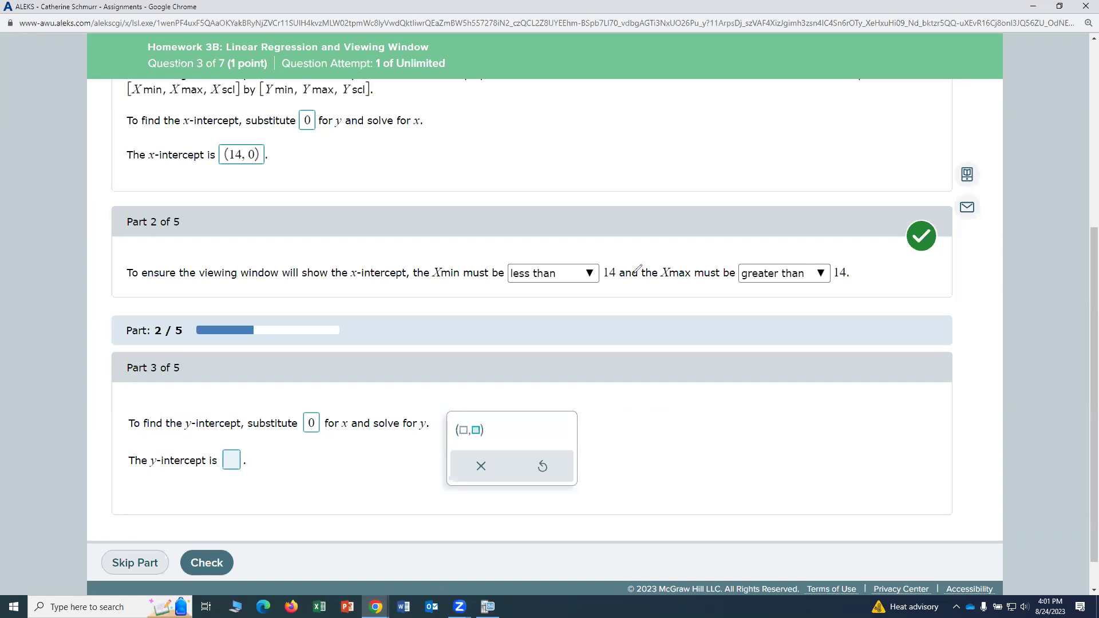
pyautogui.scroll(5, 588, 257)
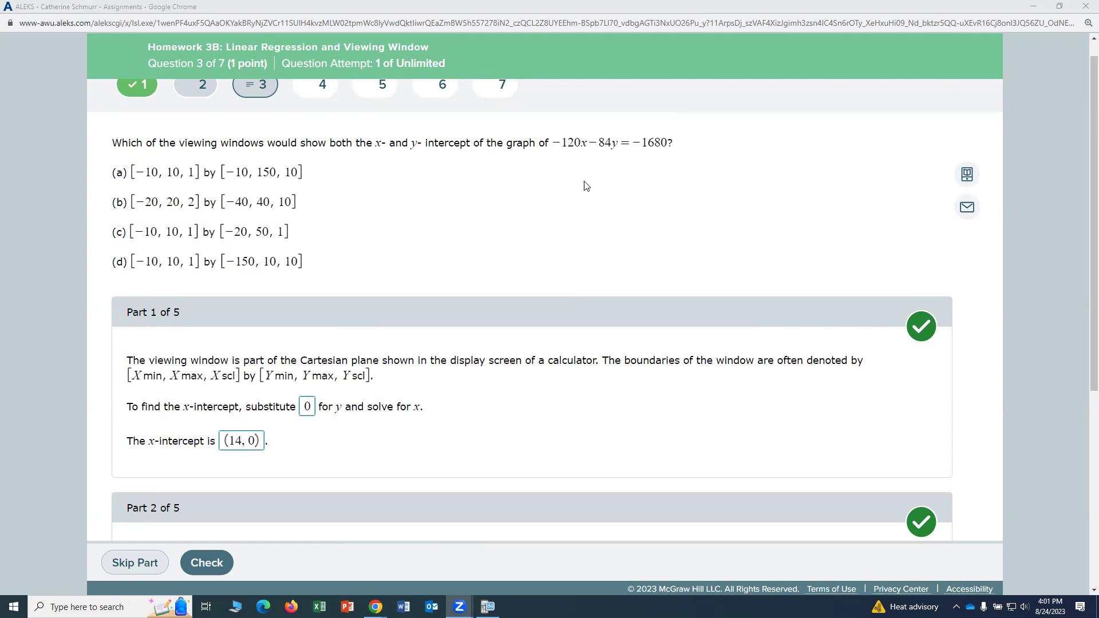
pyautogui.scroll(-1, 643, 273)
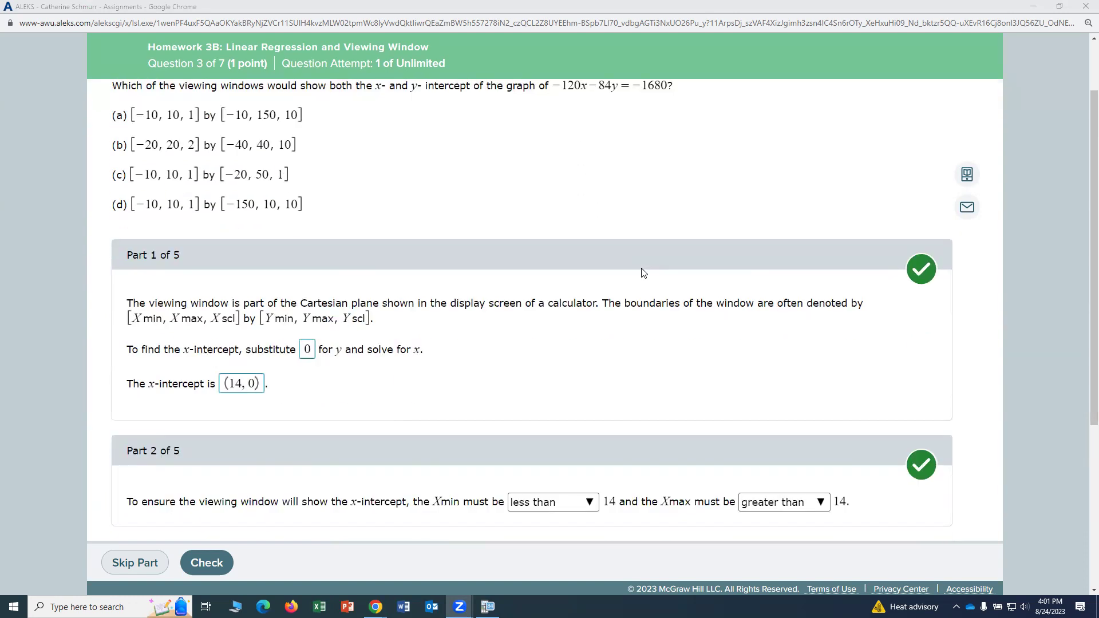
pyautogui.scroll(1, 643, 273)
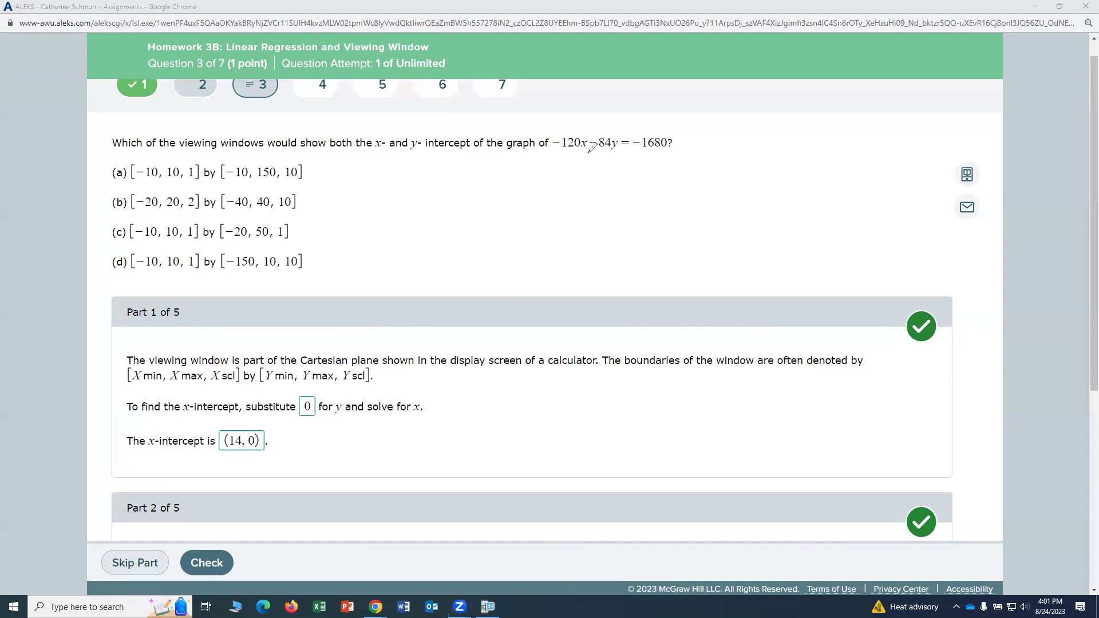
pyautogui.moveTo(597, 184)
pyautogui.mouseDown()
pyautogui.moveTo(628, 188)
pyautogui.moveTo(633, 176)
pyautogui.moveTo(649, 198)
pyautogui.moveTo(661, 194)
pyautogui.moveTo(660, 207)
pyautogui.moveTo(683, 180)
pyautogui.mouseUp()
pyautogui.moveTo(677, 185)
pyautogui.mouseDown()
pyautogui.moveTo(718, 195)
pyautogui.moveTo(740, 179)
pyautogui.moveTo(753, 191)
pyautogui.moveTo(748, 180)
pyautogui.mouseUp()
pyautogui.click(703, 184)
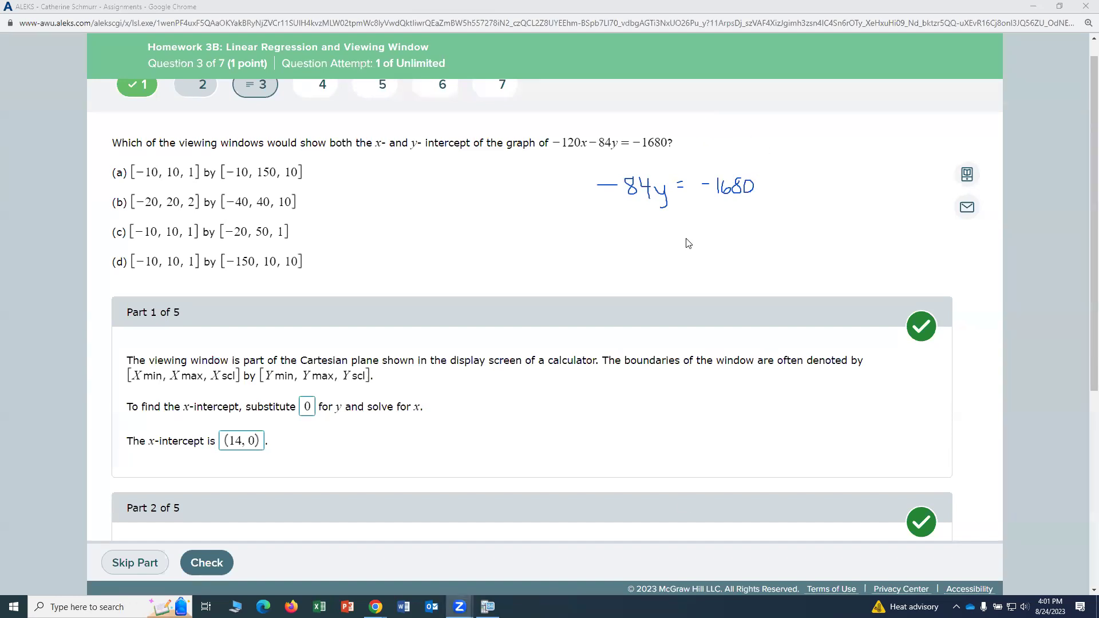
# - Compute −1680 ÷ −84 = 20 on the TI-84 calculator
pyautogui.click(487, 606)
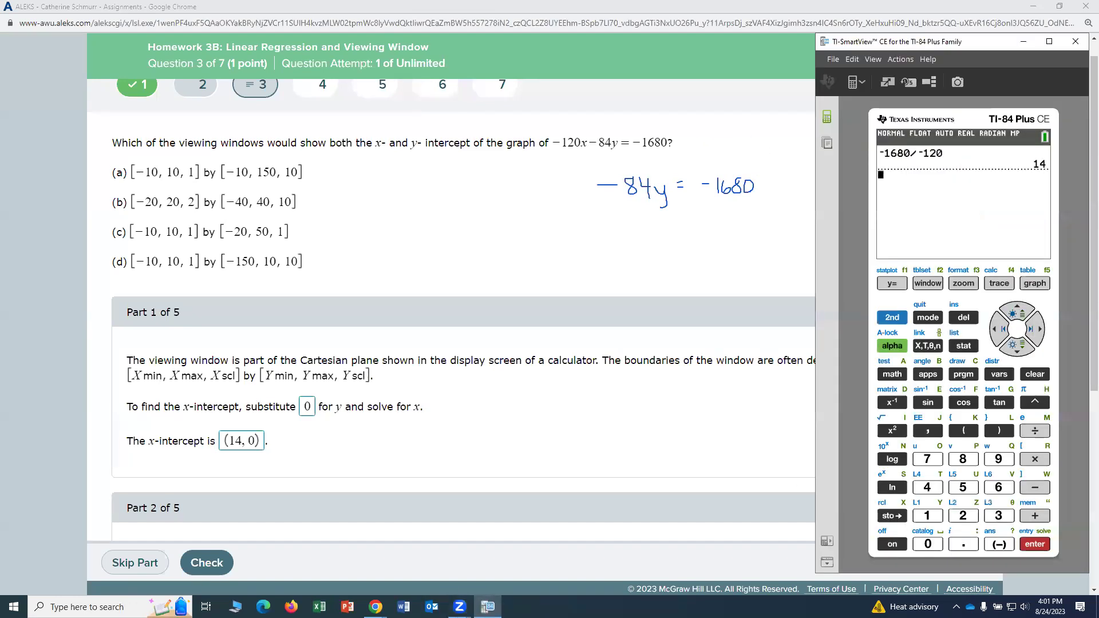
pyautogui.click(999, 544)
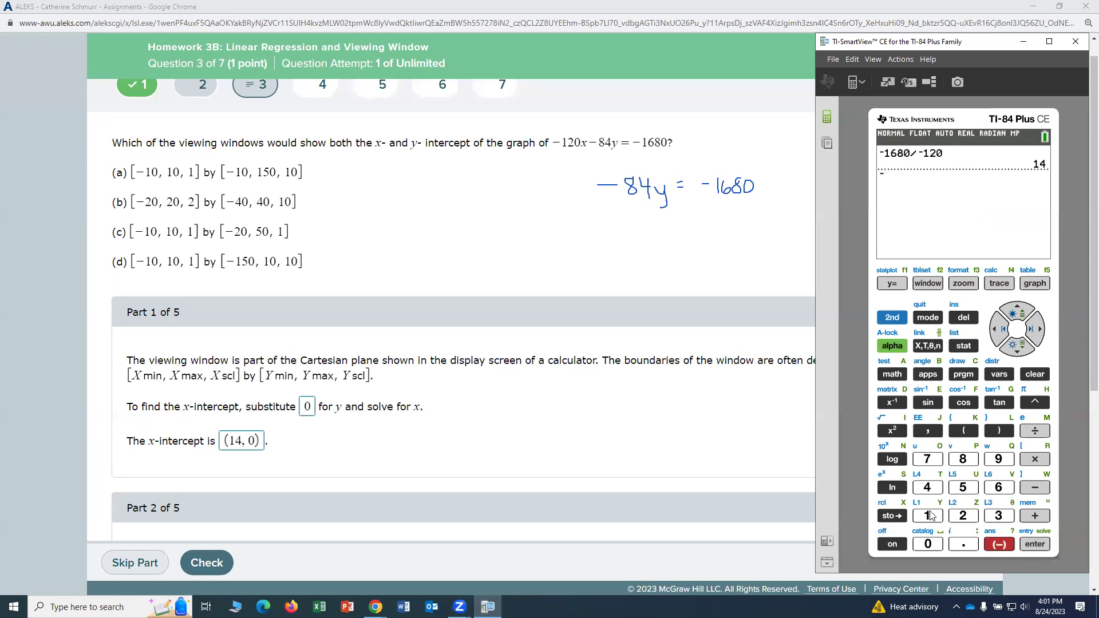
pyautogui.click(927, 515)
pyautogui.click(998, 487)
pyautogui.click(962, 460)
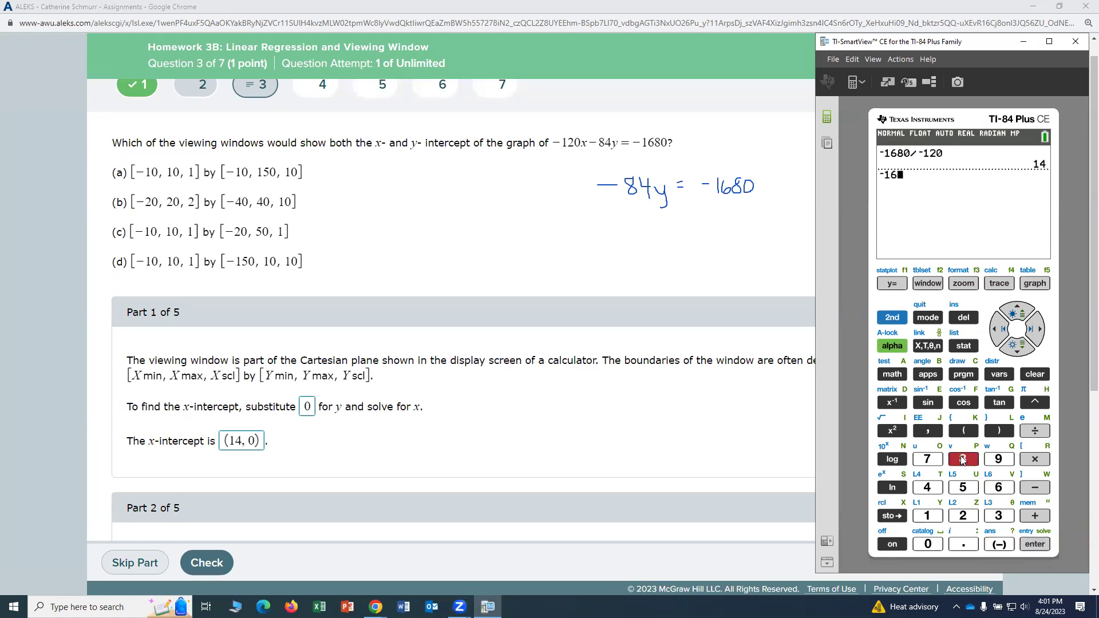
pyautogui.click(927, 544)
pyautogui.click(1034, 430)
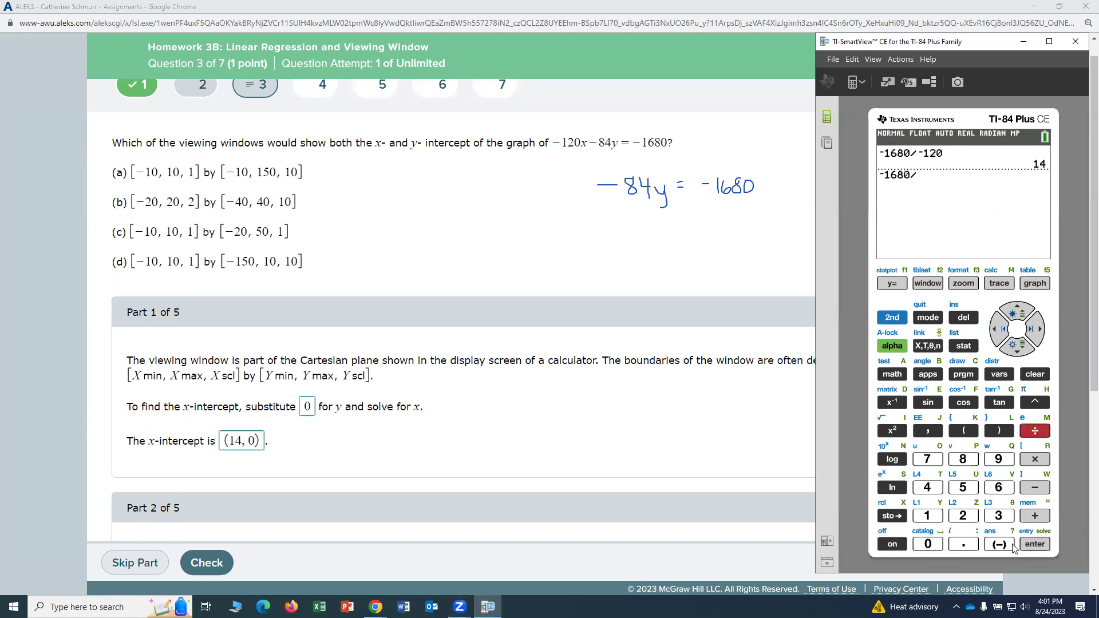
pyautogui.click(999, 543)
pyautogui.click(962, 459)
pyautogui.click(927, 487)
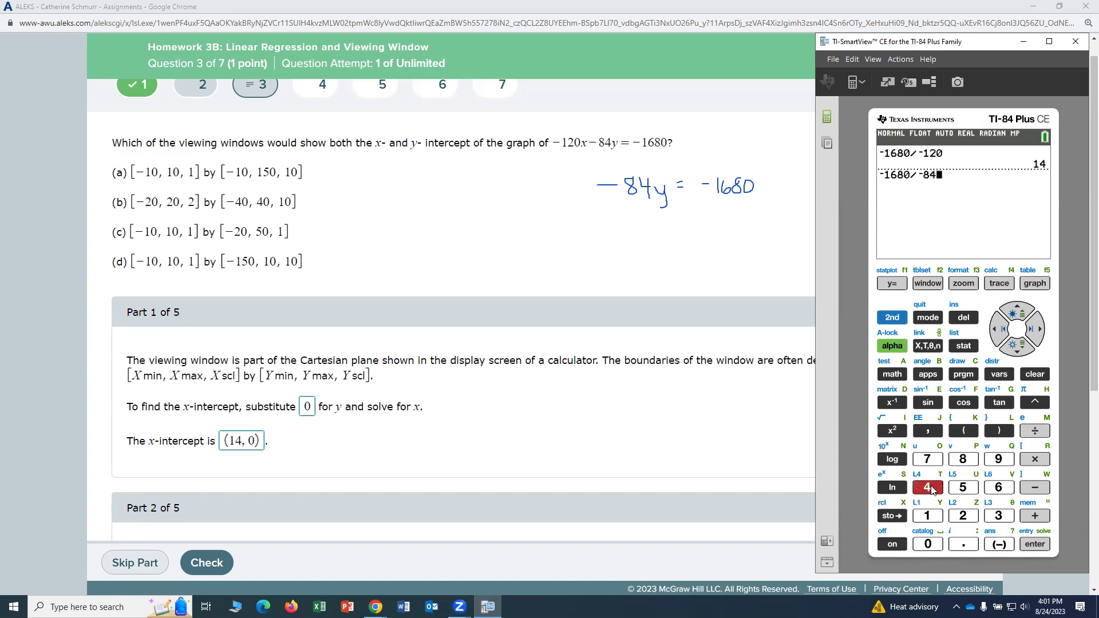
pyautogui.click(1034, 544)
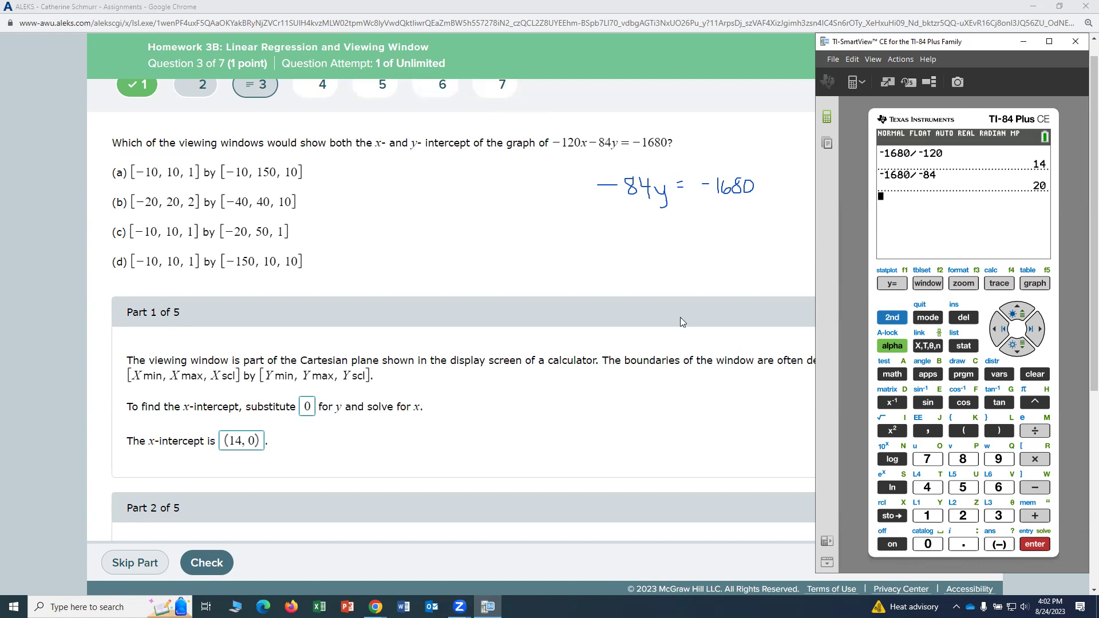
# - Enter the y-intercept as the ordered pair (0, 20) and check it
pyautogui.scroll(-5, 682, 325)
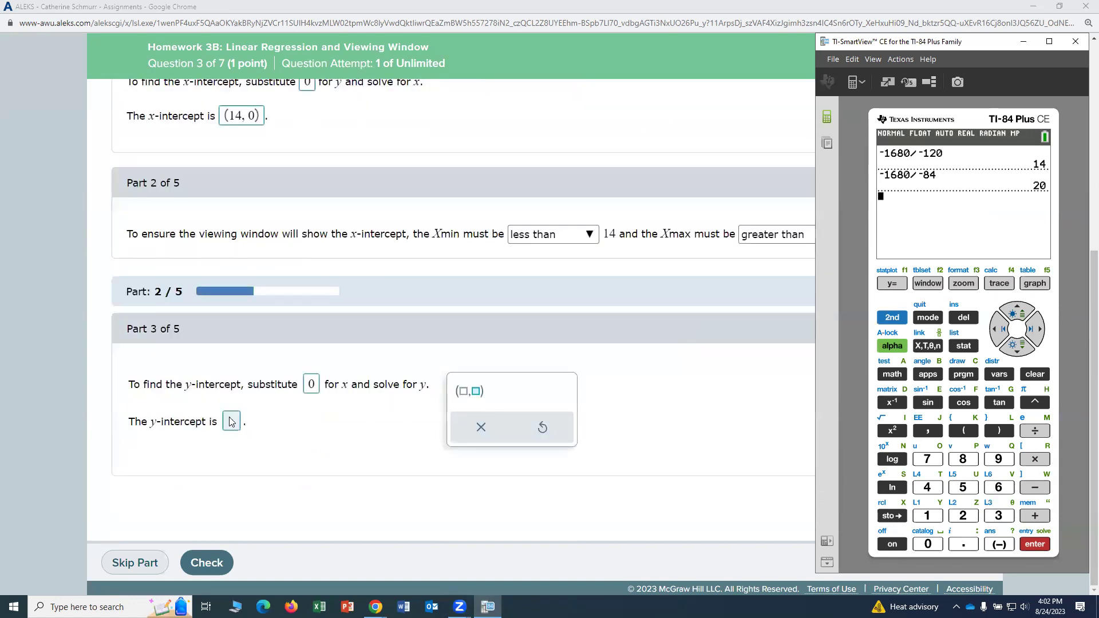
pyautogui.click(232, 422)
pyautogui.click(470, 391)
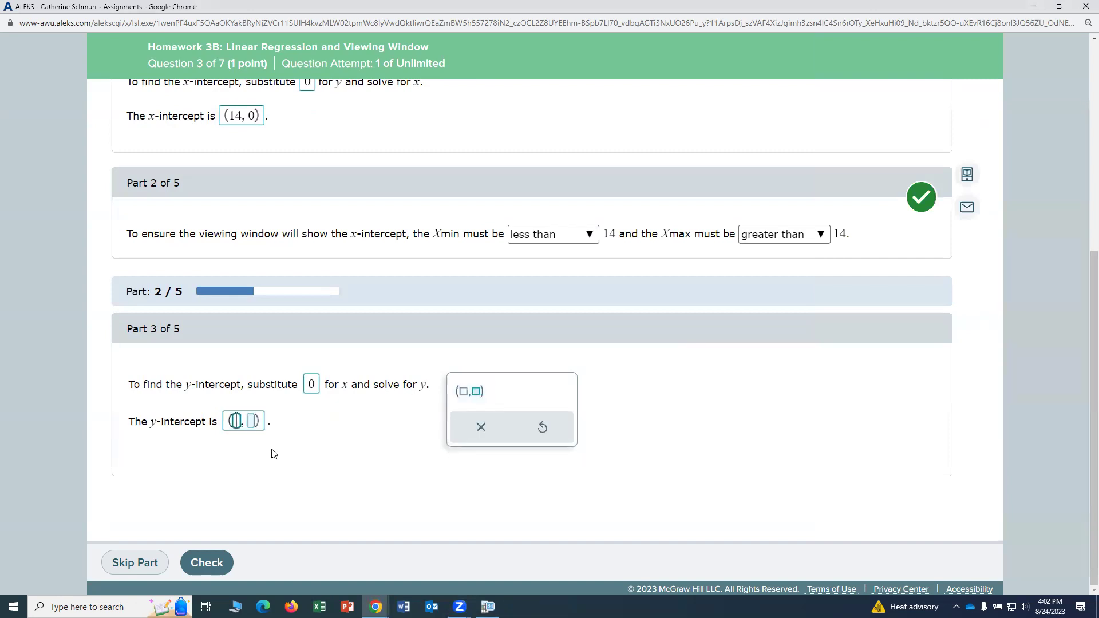
pyautogui.write('0, )')
pyautogui.click(251, 424)
pyautogui.write('20')
pyautogui.click(213, 571)
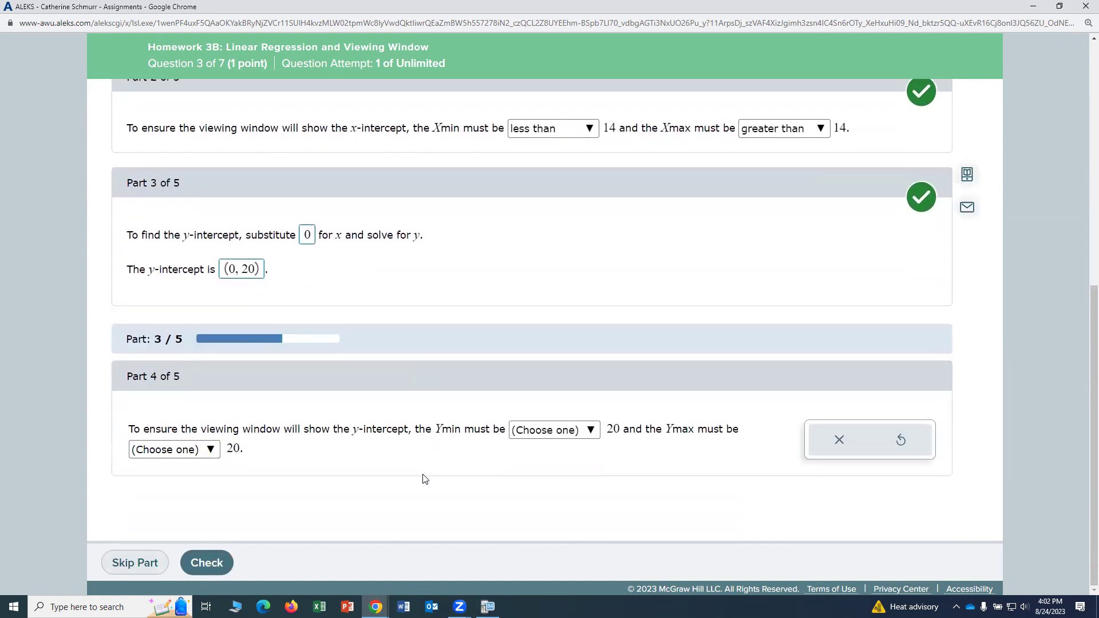
# - Choose Ymin 'less than' 20 and Ymax 'greater than' 20, then check Part 4
pyautogui.click(554, 432)
pyautogui.click(551, 458)
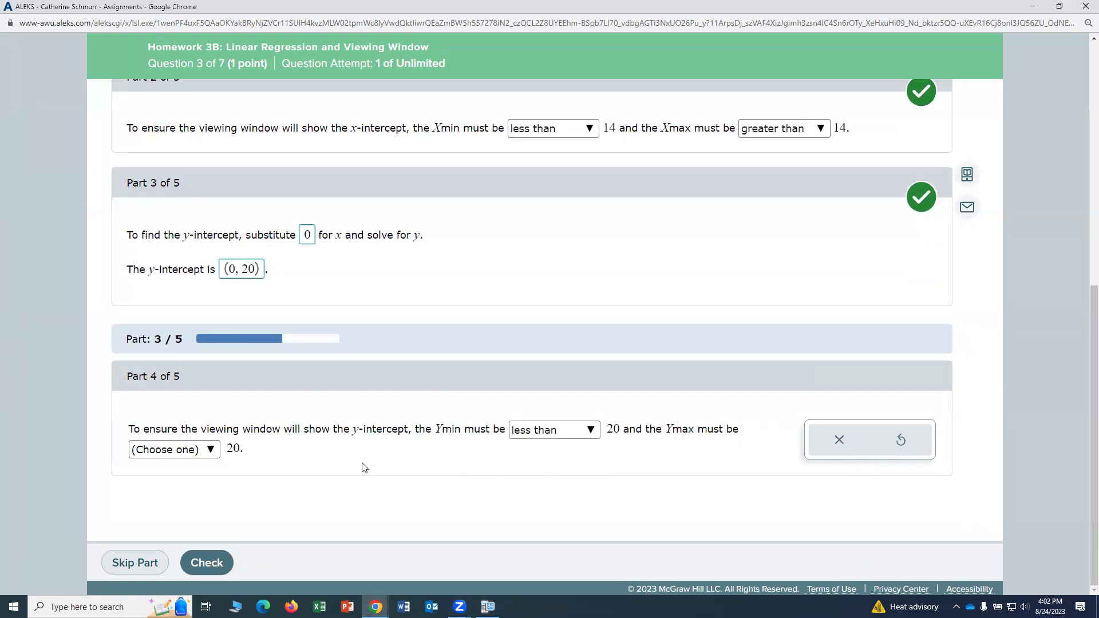
pyautogui.click(194, 451)
pyautogui.click(194, 491)
pyautogui.click(207, 563)
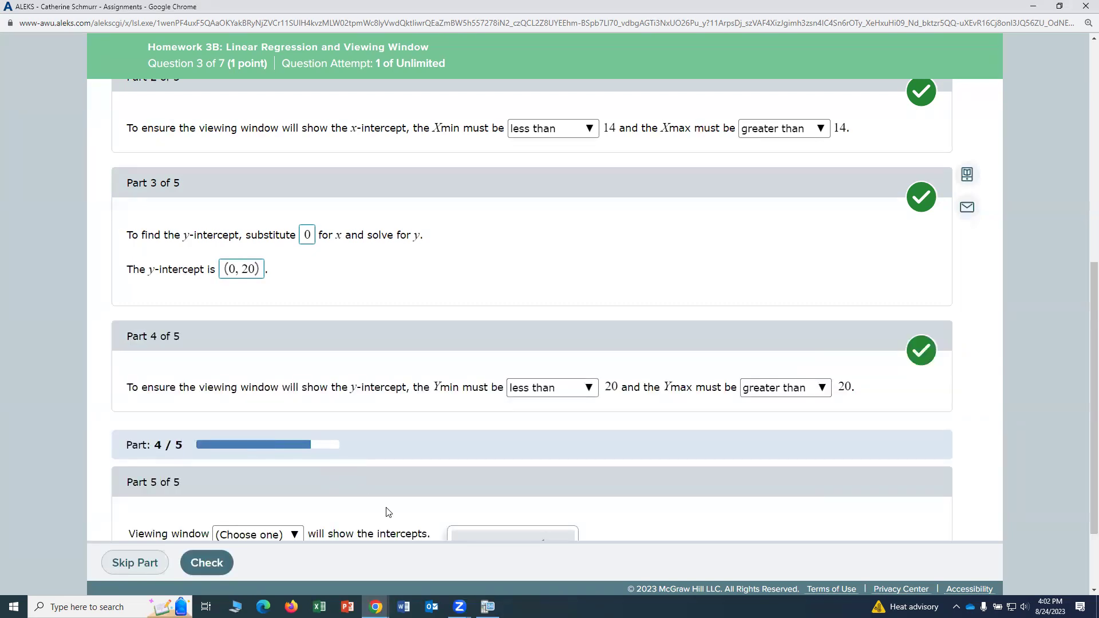
# - Scroll up to review viewing windows (a)–(d) for Part 5
pyautogui.scroll(-1, 392, 514)
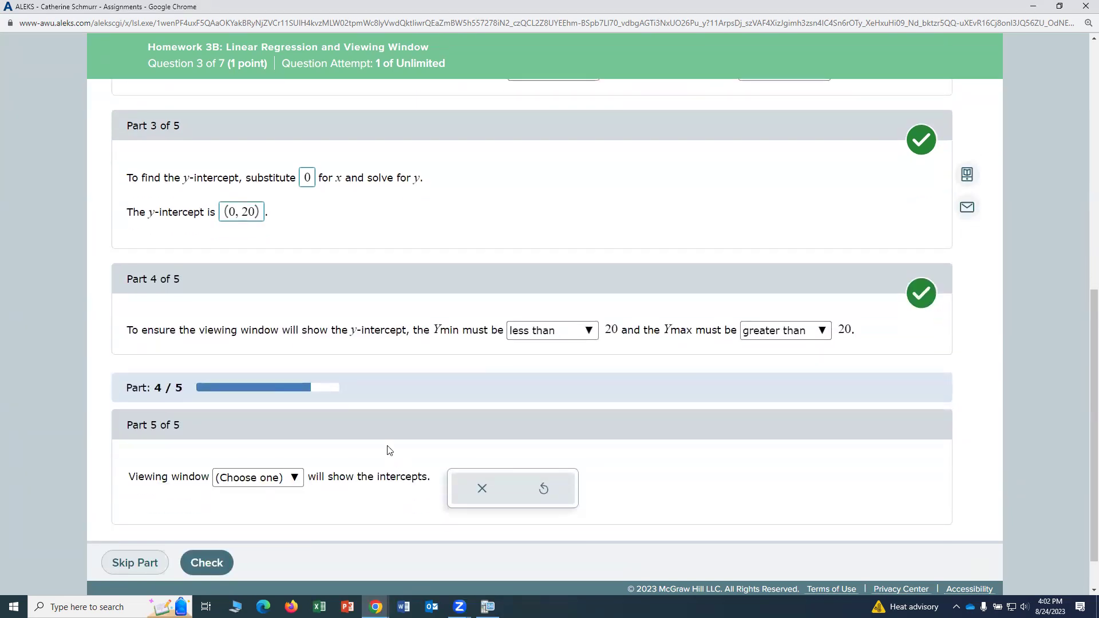
pyautogui.scroll(10, 386, 450)
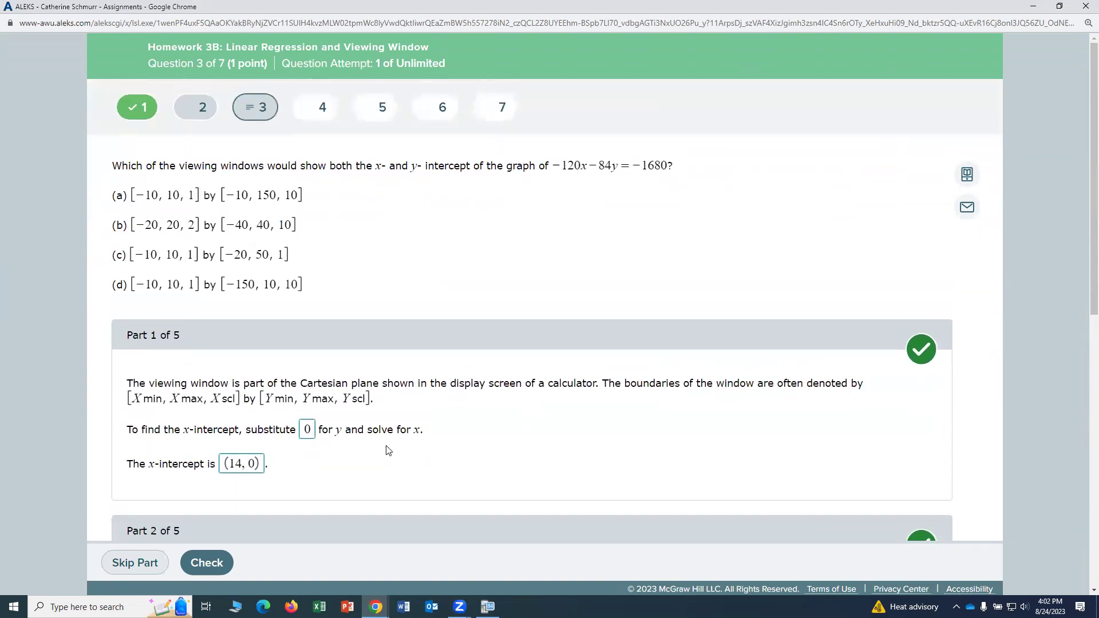